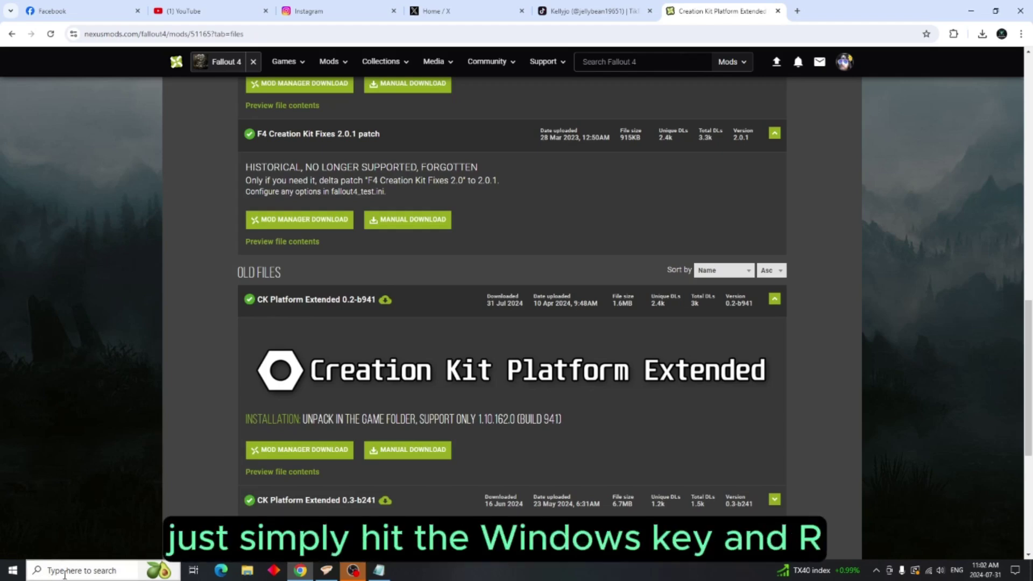
# Step: Bring up the Run prompt holding steam://nav/console and centre it on screen
pyautogui.press('super+r')
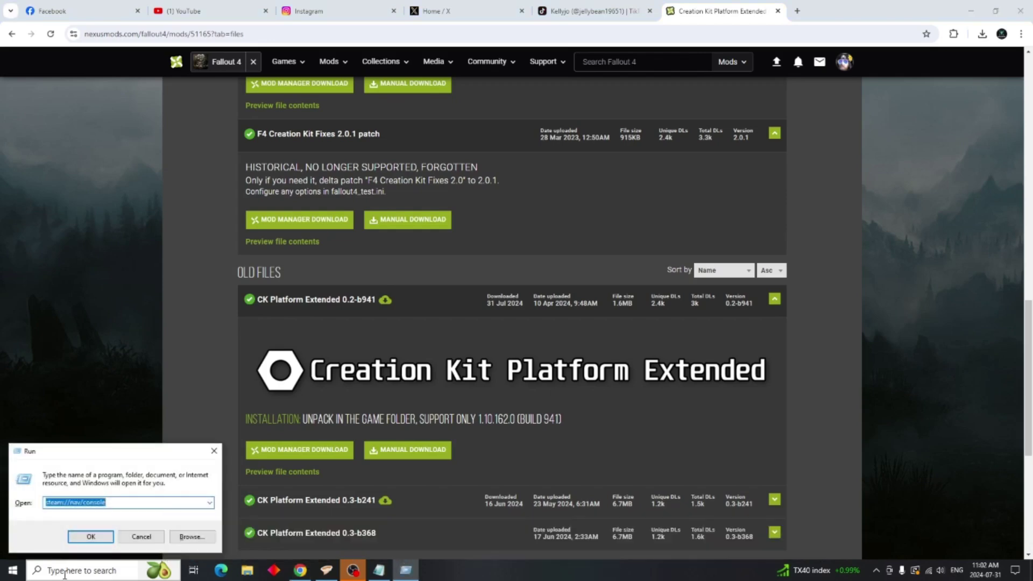
pyautogui.moveTo(131, 454); pyautogui.dragTo(581, 208)
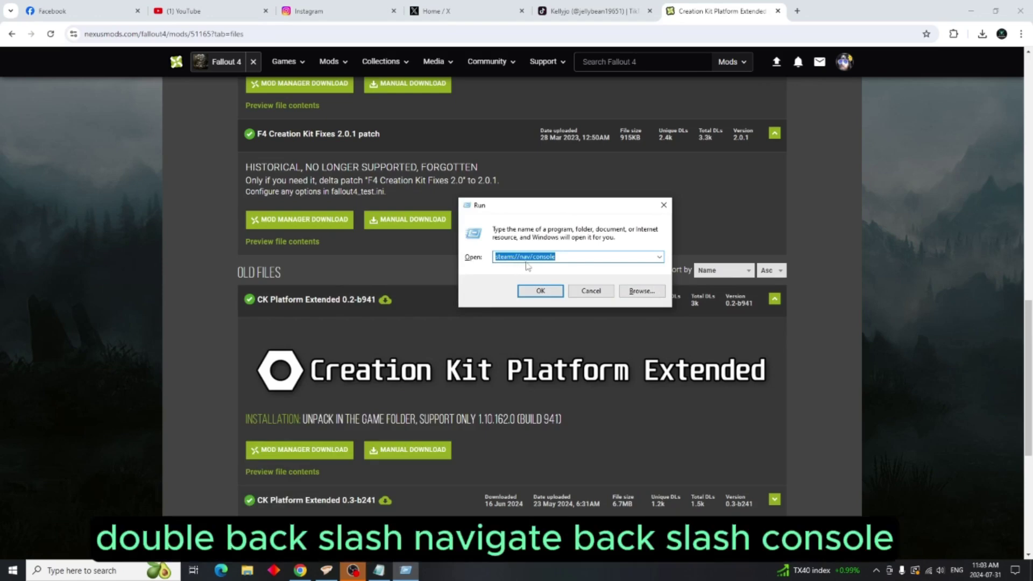
# Step: Launch the Steam console, review both download_depot runs, and bring up the Notepad downgrade notes
pyautogui.click(540, 291)
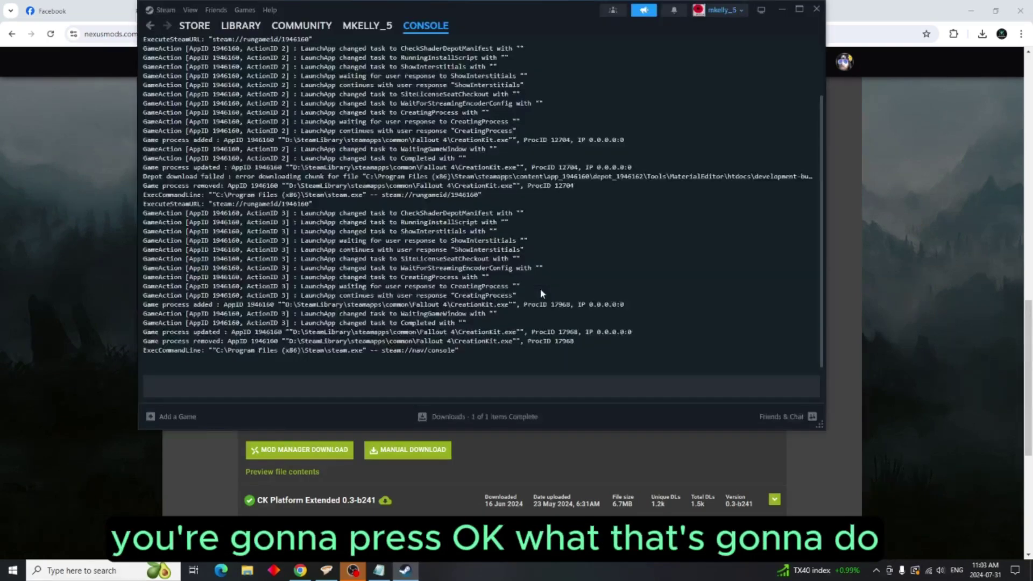
pyautogui.scroll(3, 615, 210)
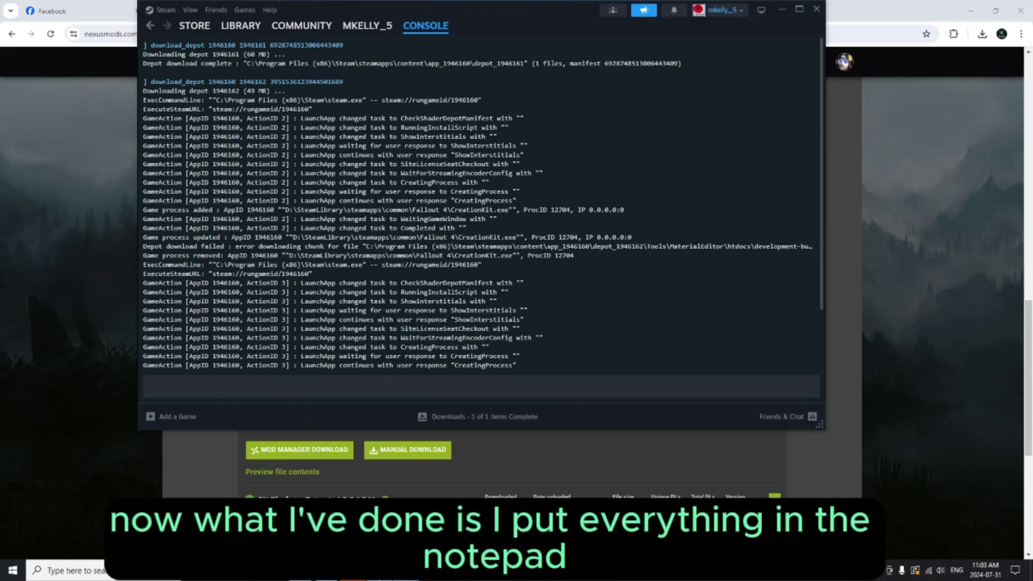
pyautogui.hotkey('alt', 'Tab')
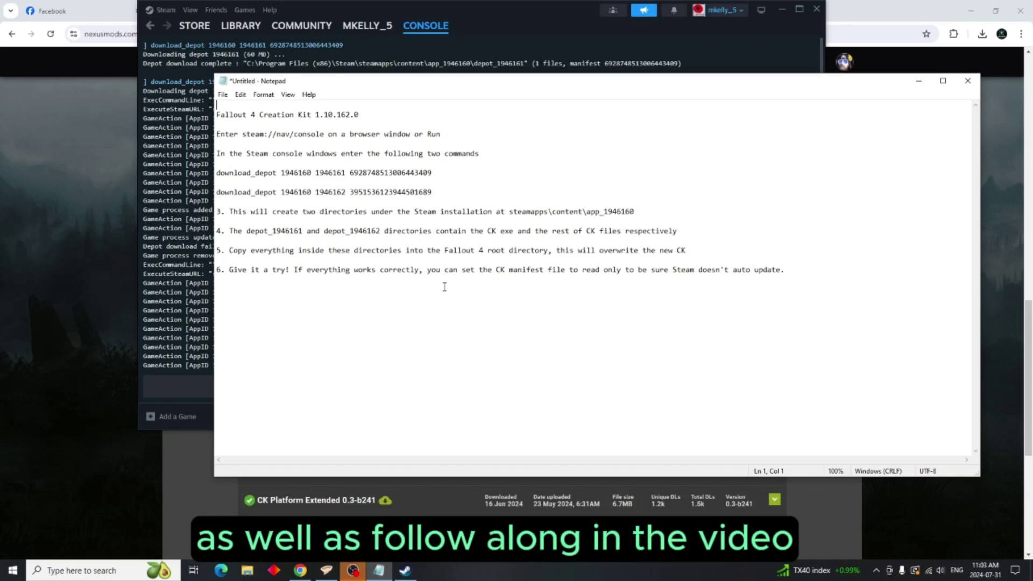
# Step: Minimize the Notepad instruction sheet to reveal the Steam console output
pyautogui.click(918, 82)
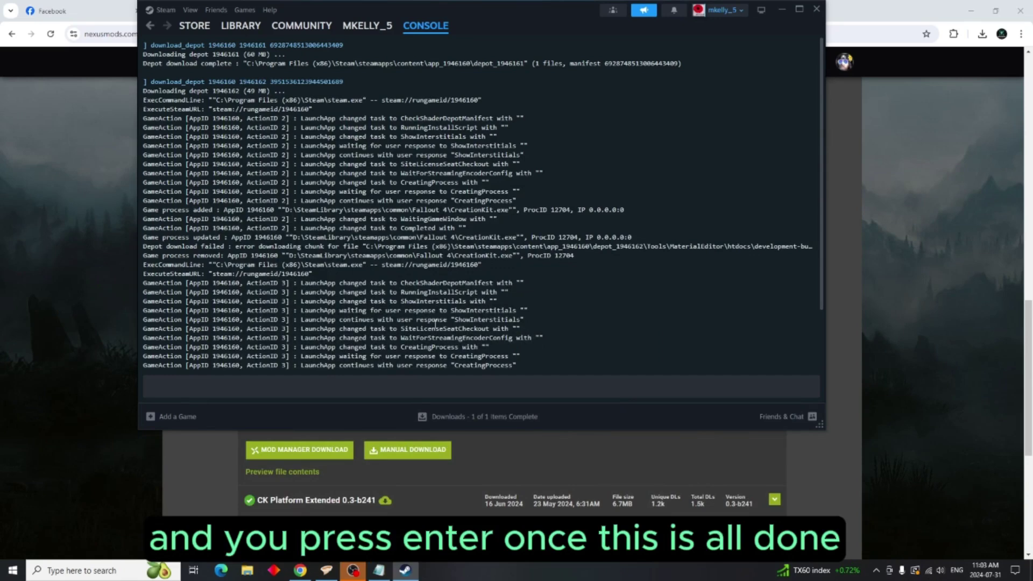
# Step: Minimize Steam and browse File Explorer to C:\Program Files (x86)\Steam
pyautogui.click(781, 10)
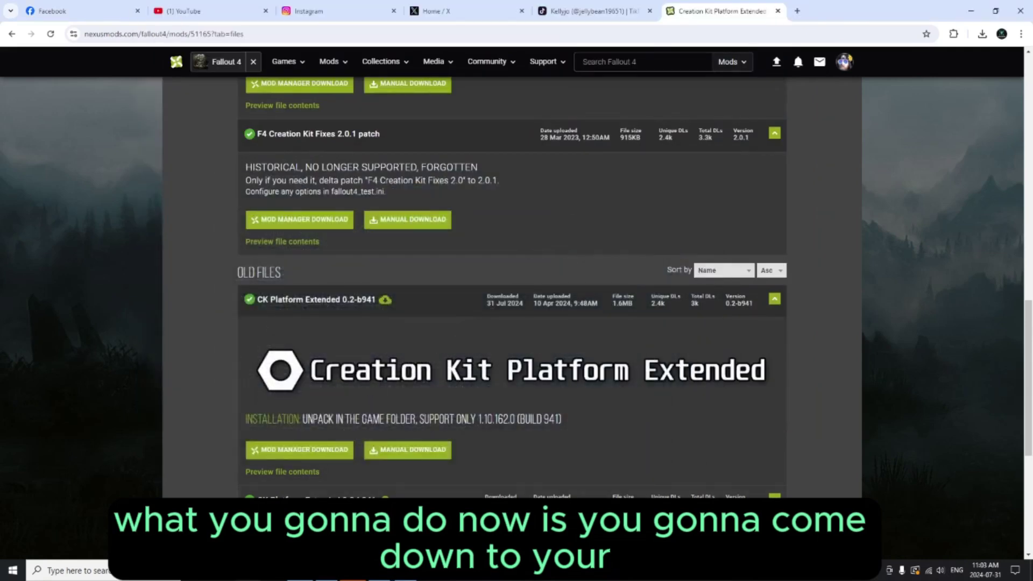
pyautogui.click(247, 570)
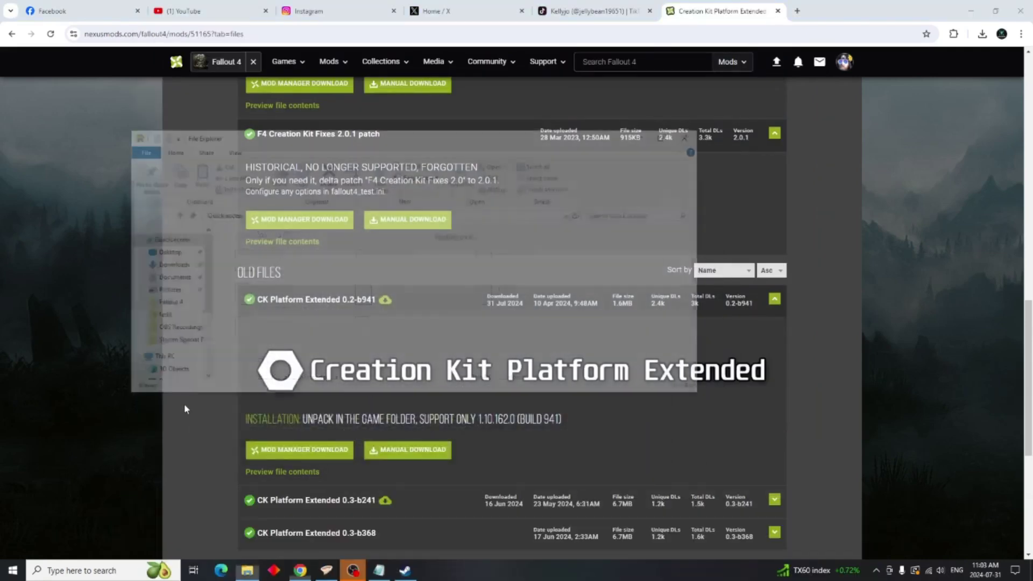
pyautogui.scroll(-4, 229, 312)
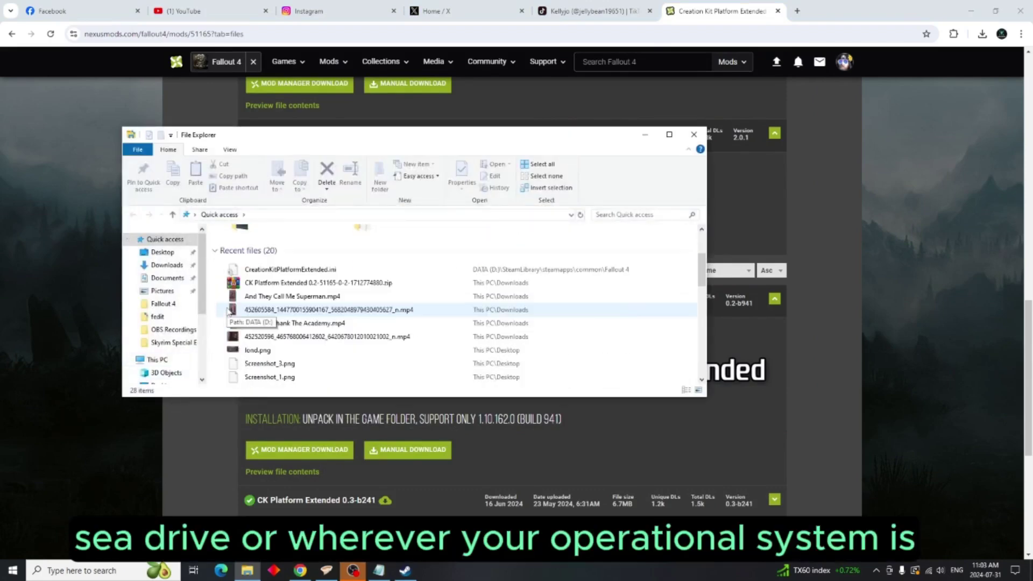
pyautogui.scroll(-1, 229, 312)
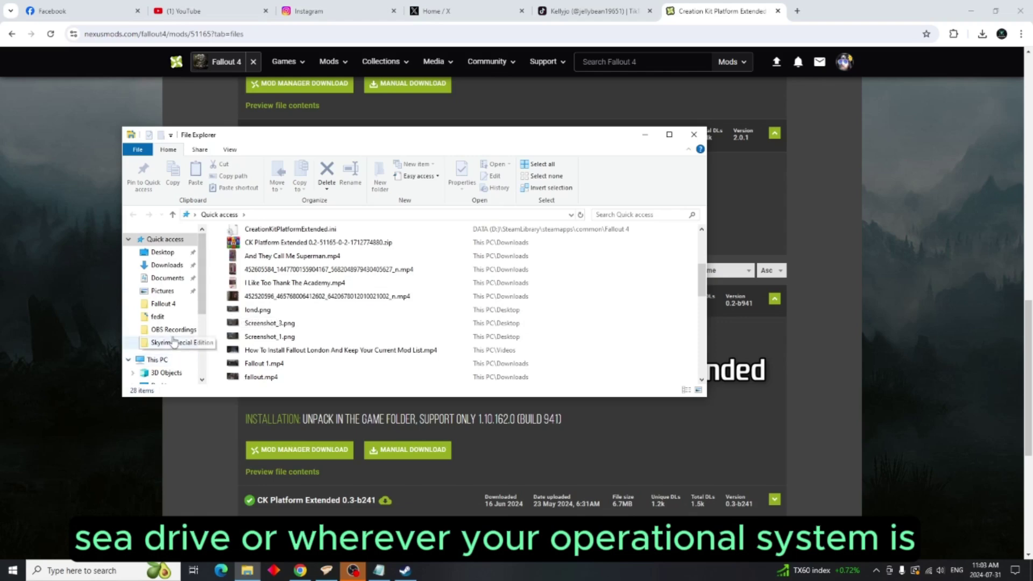
pyautogui.scroll(-1, 168, 325)
pyautogui.scroll(-3, 168, 325)
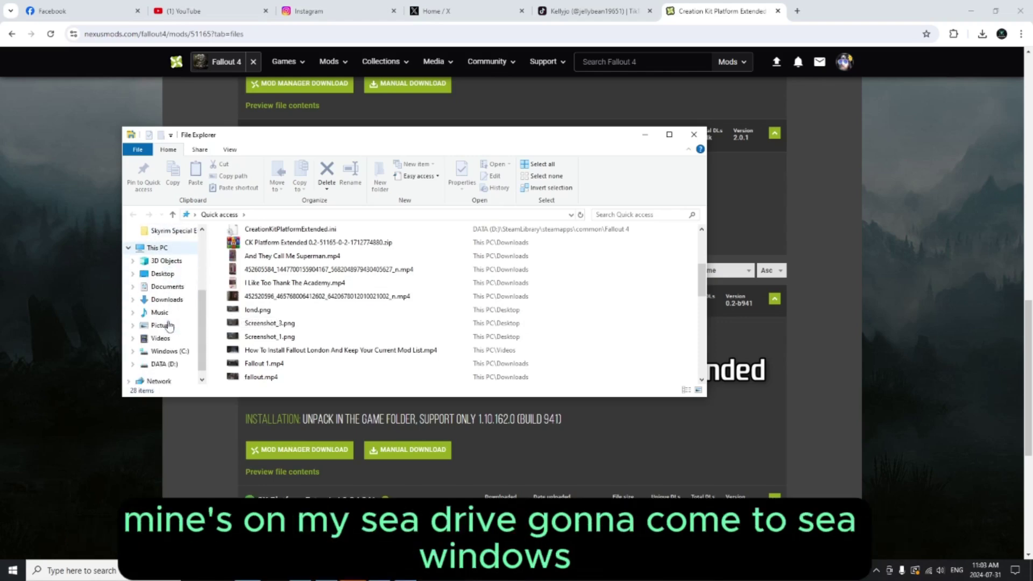
pyautogui.click(170, 353)
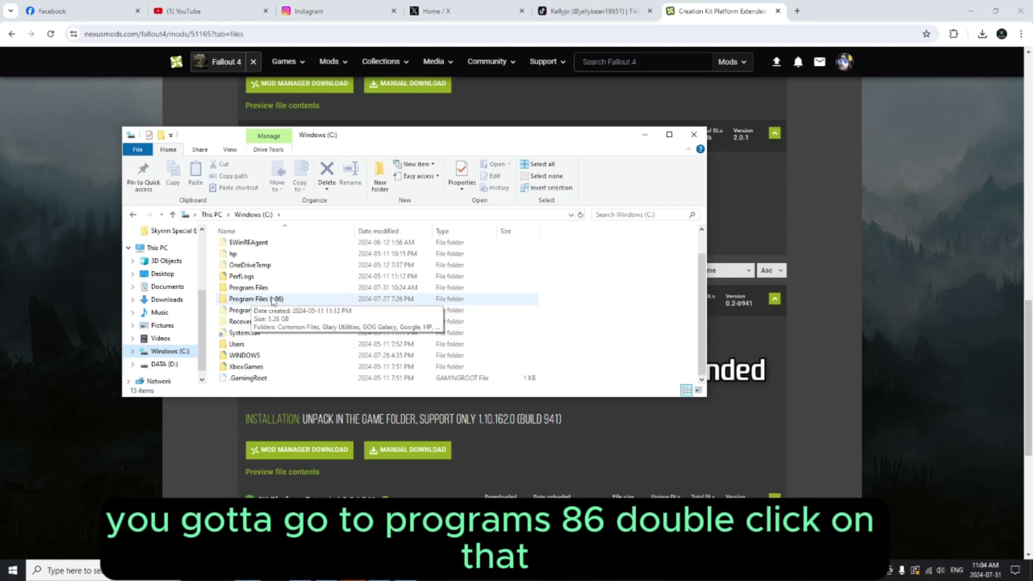
pyautogui.doubleClick(272, 299)
pyautogui.scroll(-3, 272, 300)
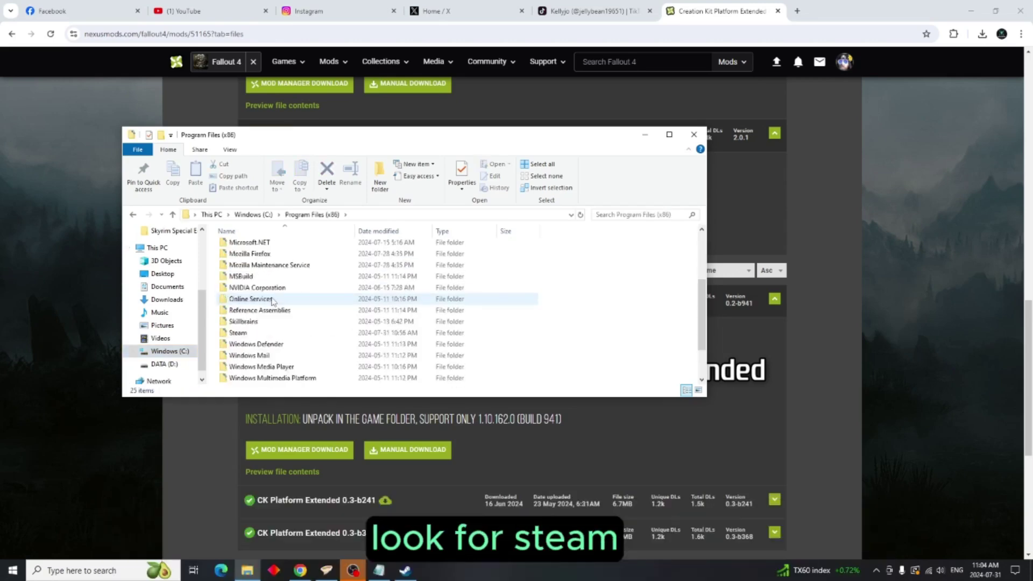
pyautogui.doubleClick(253, 333)
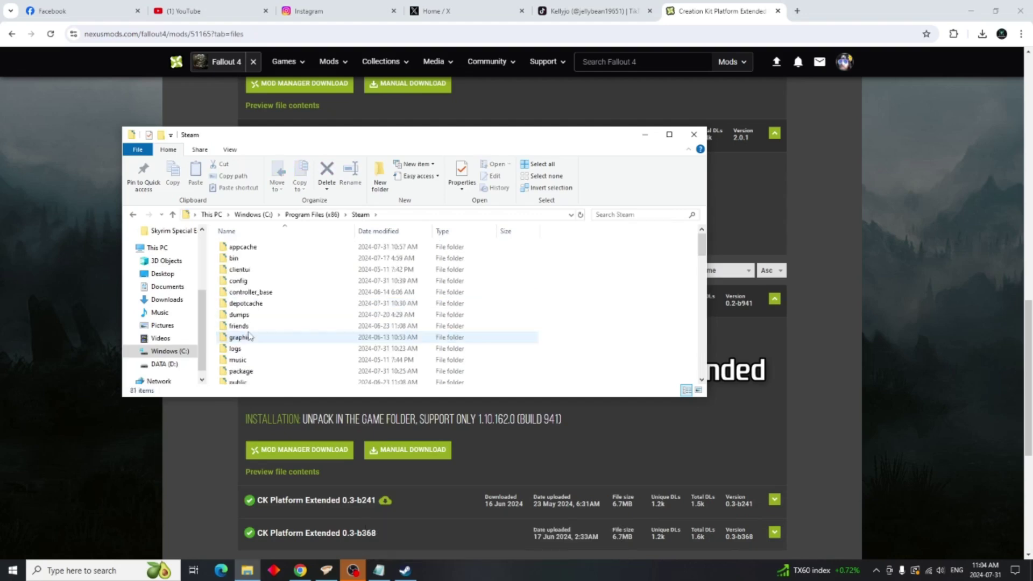
pyautogui.scroll(-3, 267, 278)
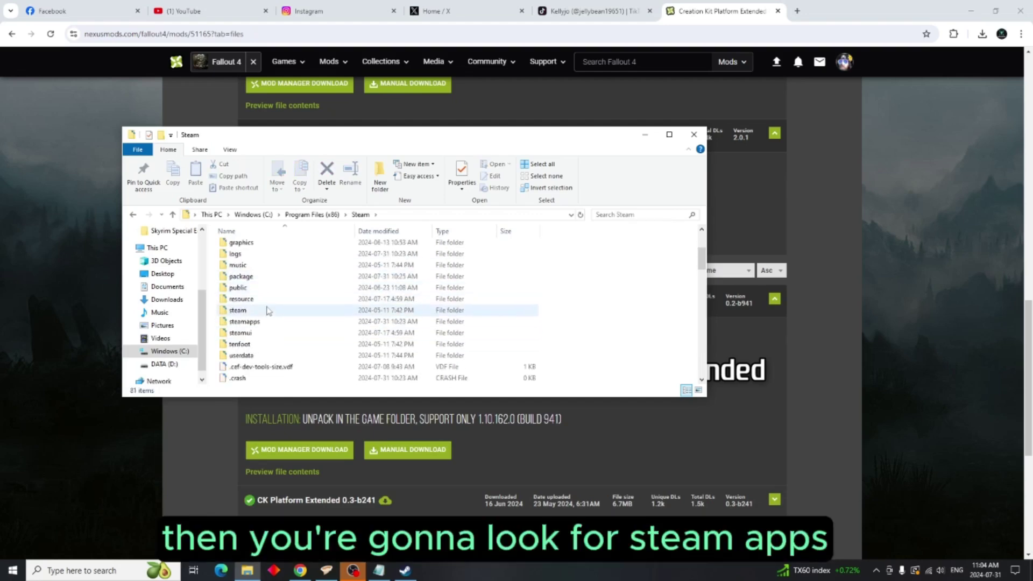
# Step: Browse steamapps\content\app_1946160, check depot_1946161's CreationKit.exe, then open depot_1946162
pyautogui.doubleClick(255, 322)
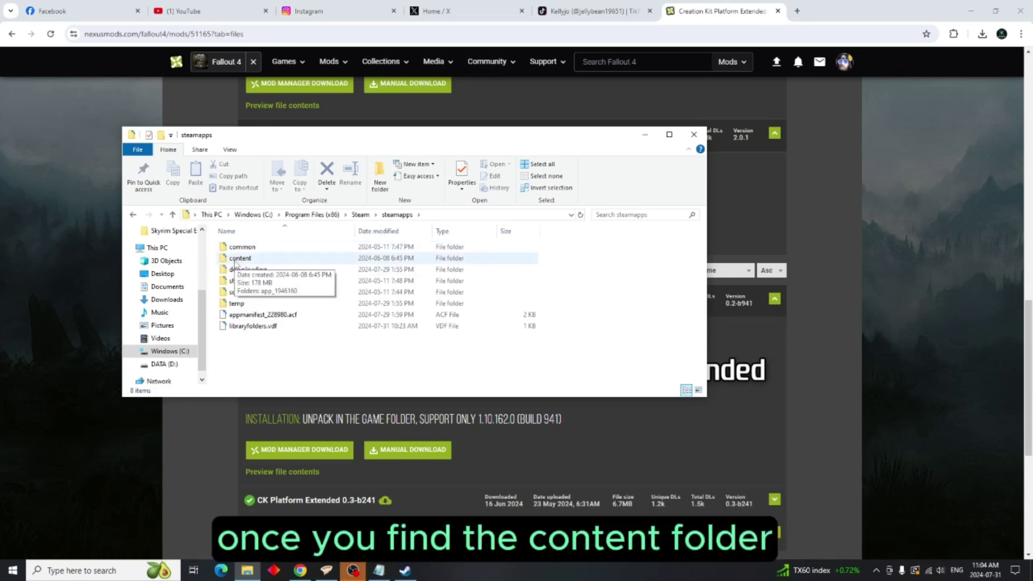
pyautogui.doubleClick(235, 260)
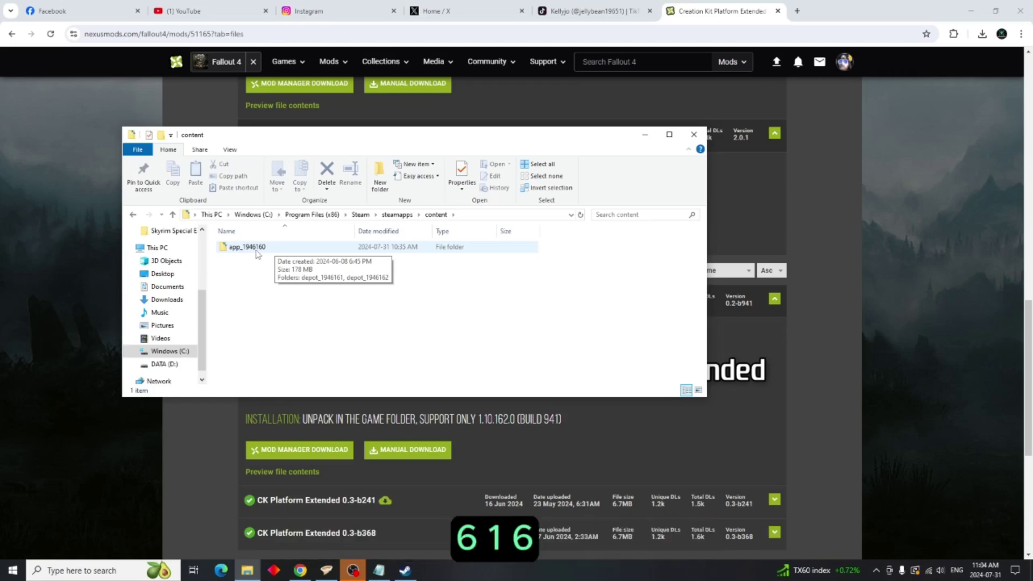
pyautogui.doubleClick(256, 252)
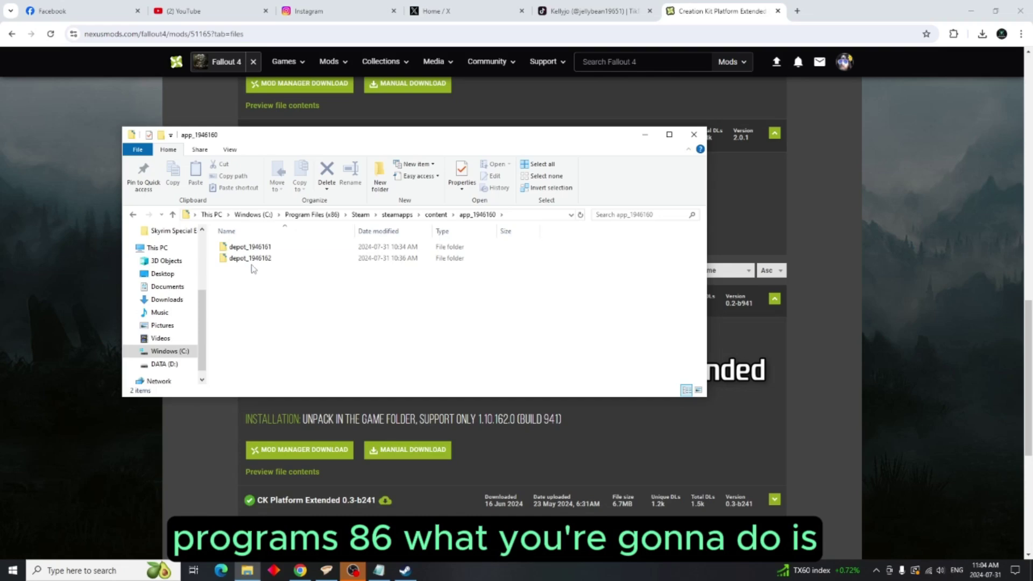
pyautogui.doubleClick(250, 247)
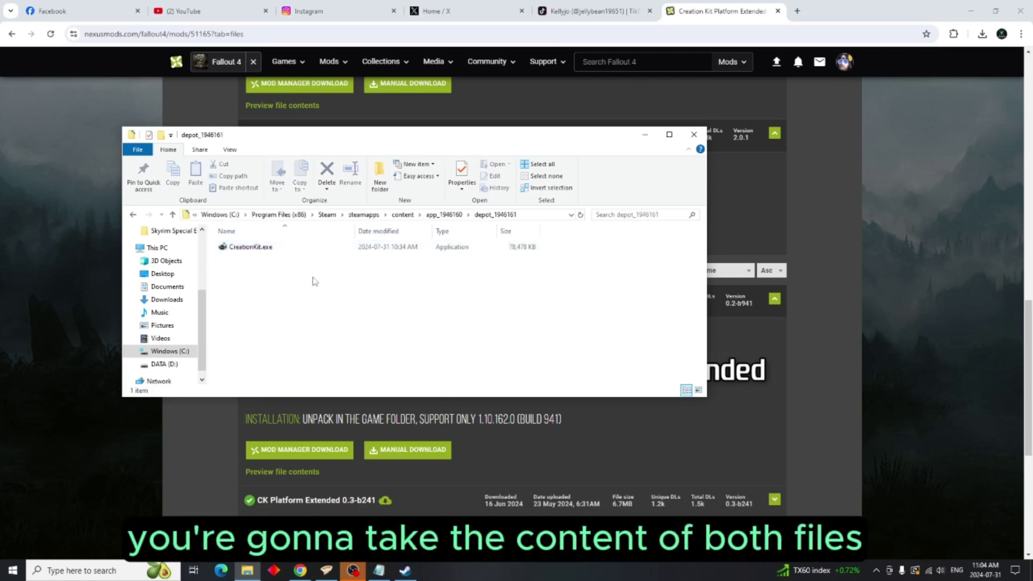
pyautogui.press('BackSpace')
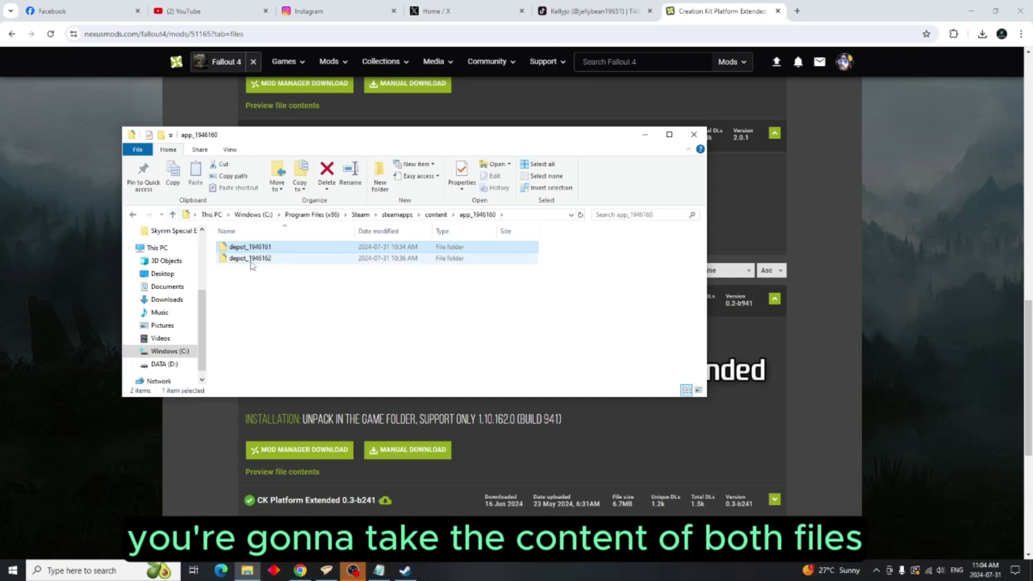
pyautogui.click(251, 260)
pyautogui.doubleClick(251, 259)
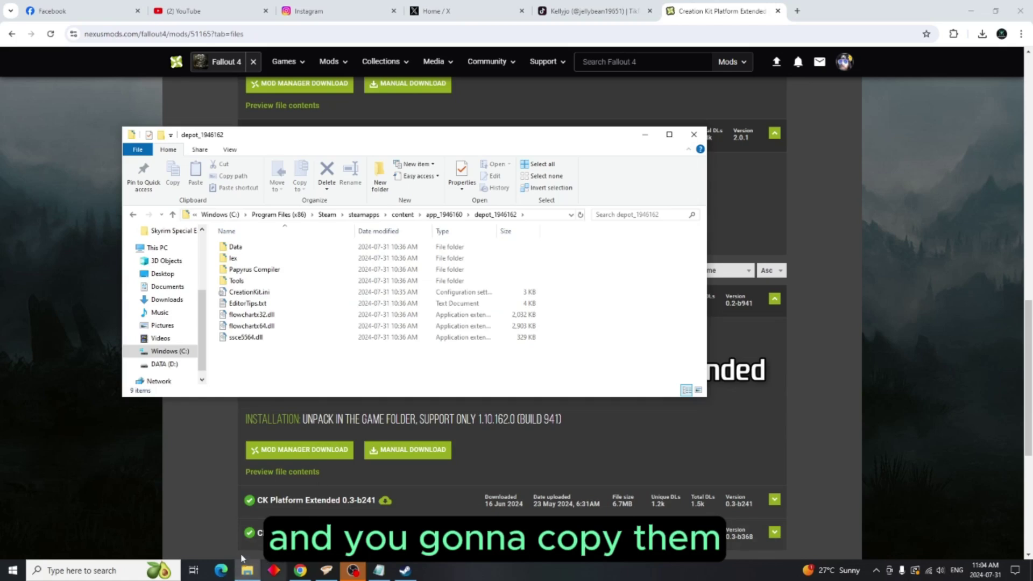
# Step: Open the Fallout 4 game folder in a second Explorer window on the right
pyautogui.click(130, 576)
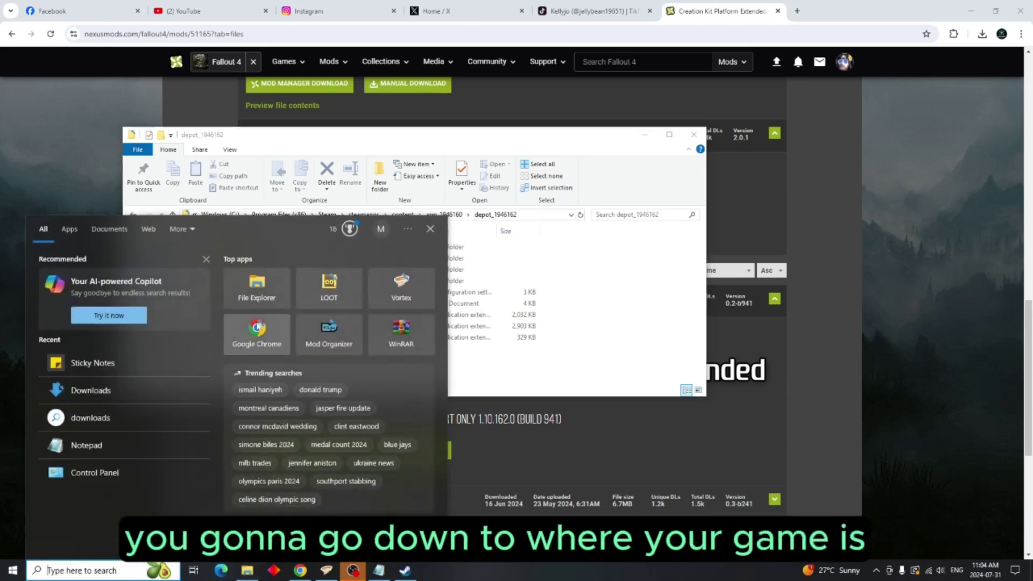
pyautogui.click(264, 296)
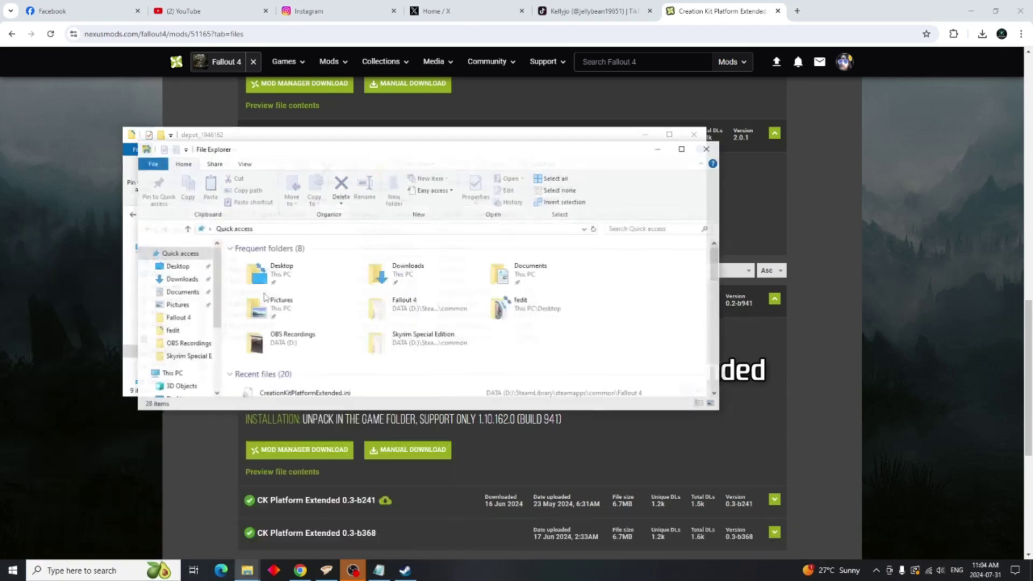
pyautogui.click(426, 311)
pyautogui.doubleClick(425, 311)
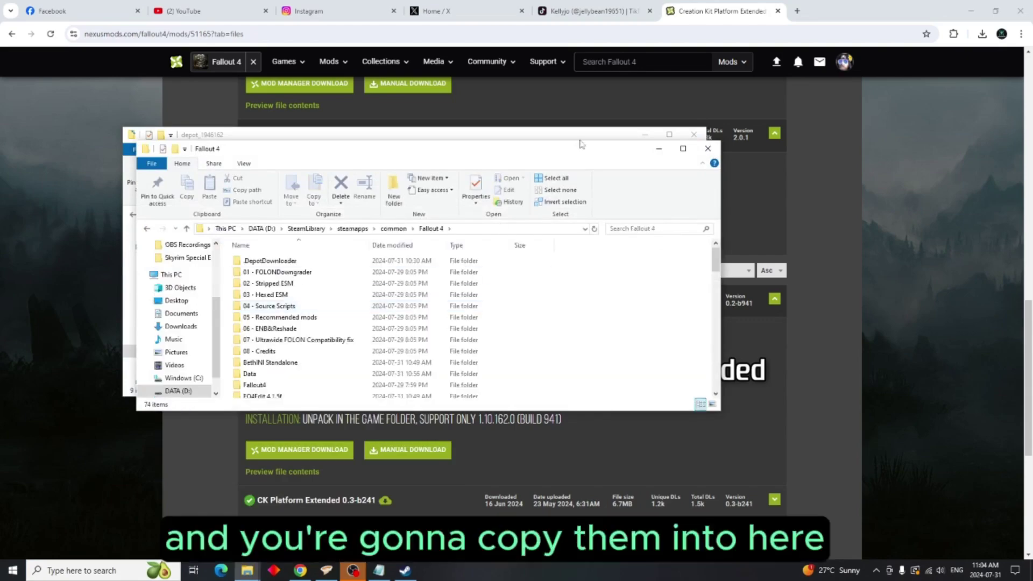
pyautogui.moveTo(575, 148); pyautogui.dragTo(720, 76)
pyautogui.scroll(-8, 526, 228)
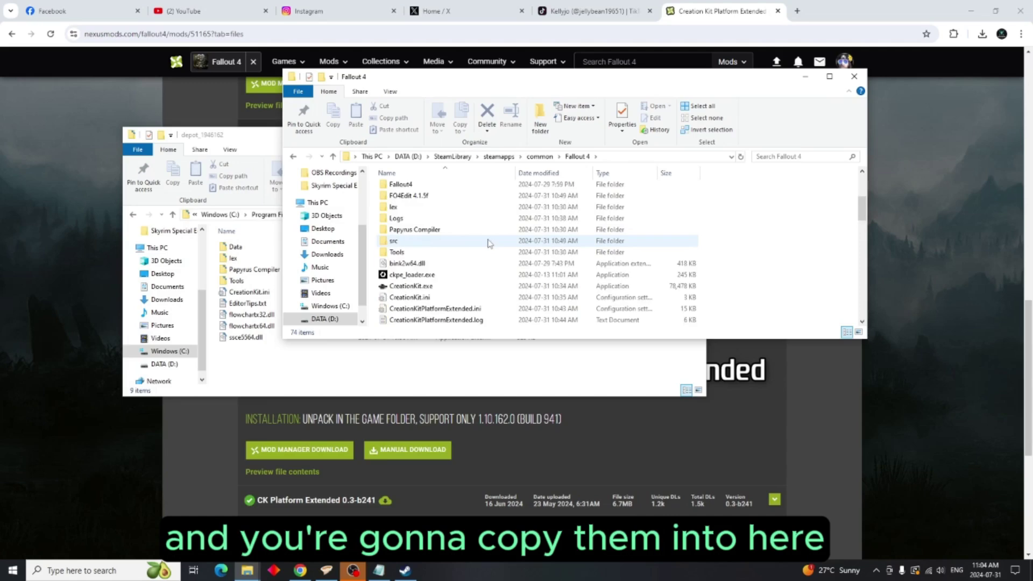
pyautogui.scroll(-7, 490, 243)
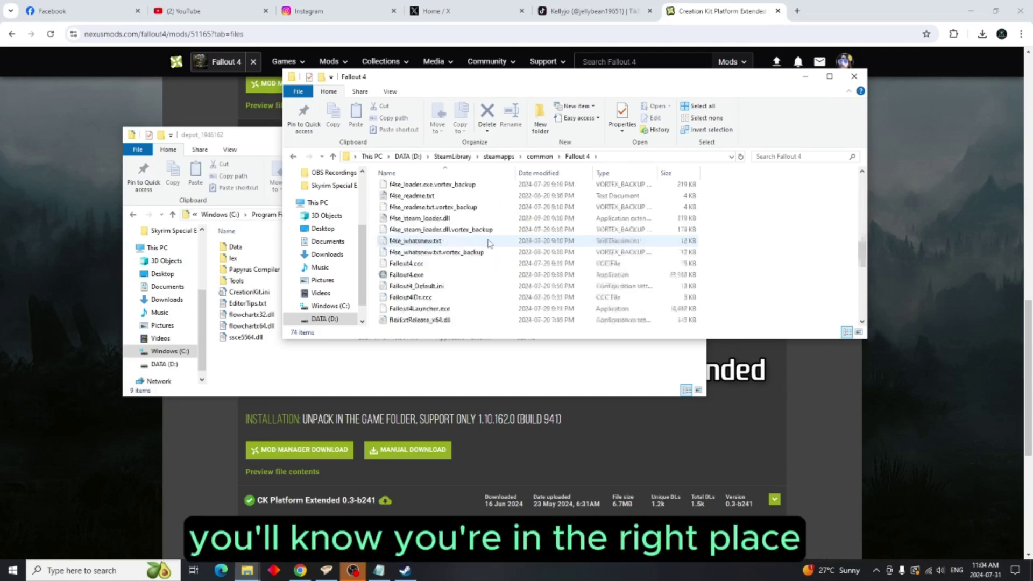
pyautogui.scroll(2, 488, 243)
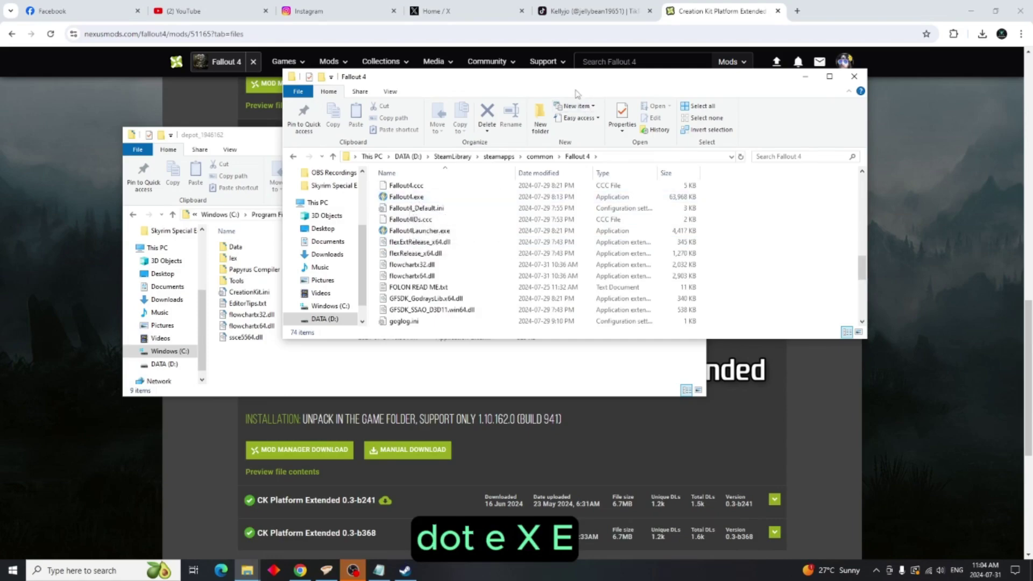
pyautogui.moveTo(570, 79); pyautogui.dragTo(897, 102)
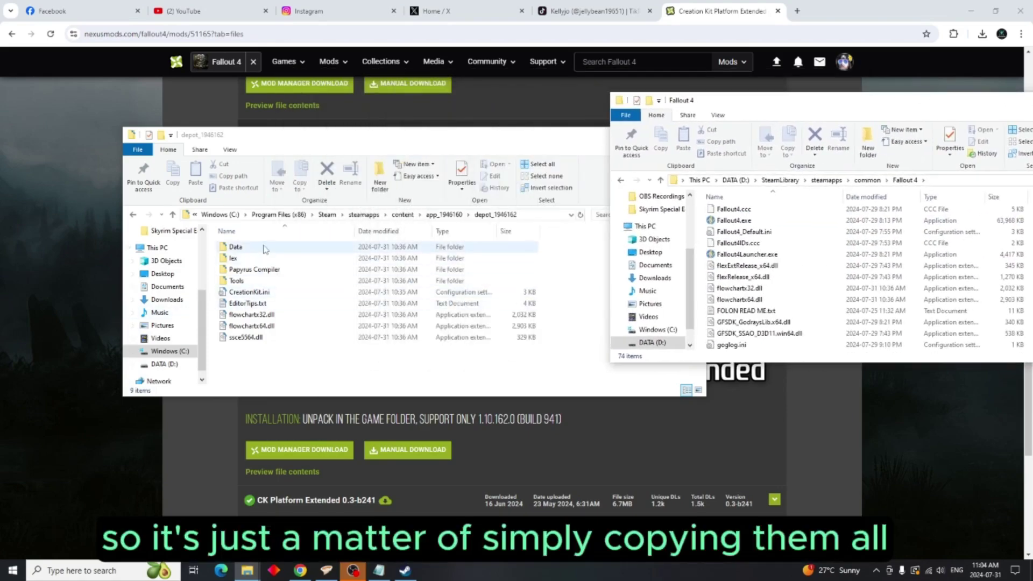
# Step: Copy all nine depot_1946162 items into the Fallout 4 folder, replacing existing files
pyautogui.moveTo(262, 243); pyautogui.dragTo(266, 346)
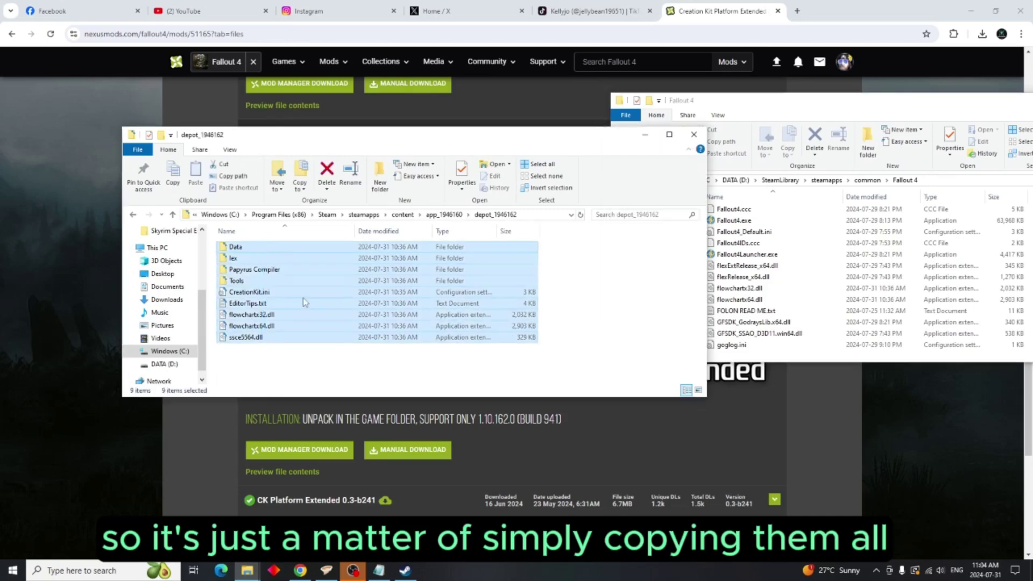
pyautogui.moveTo(304, 301); pyautogui.dragTo(825, 321)
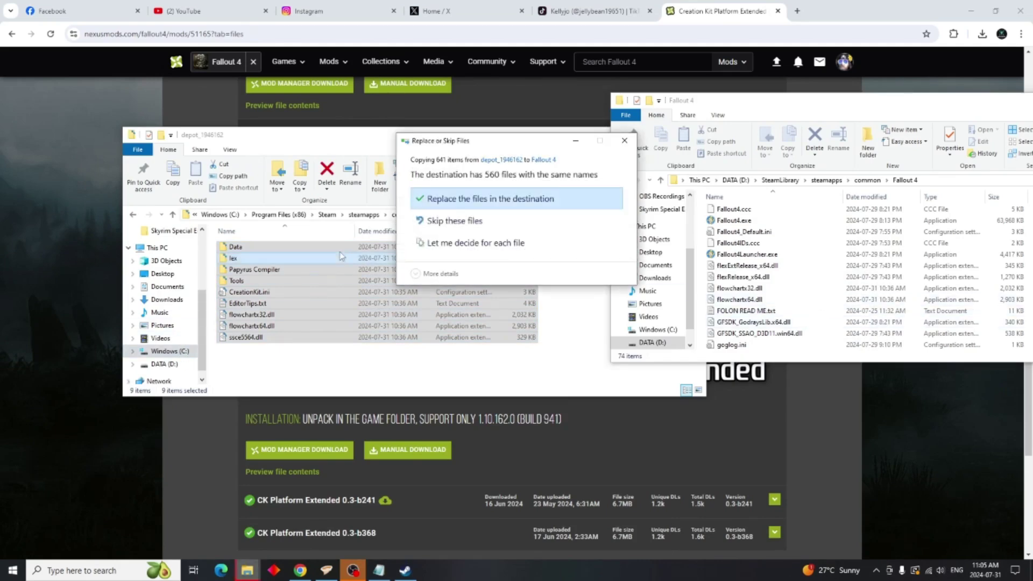
pyautogui.click(486, 198)
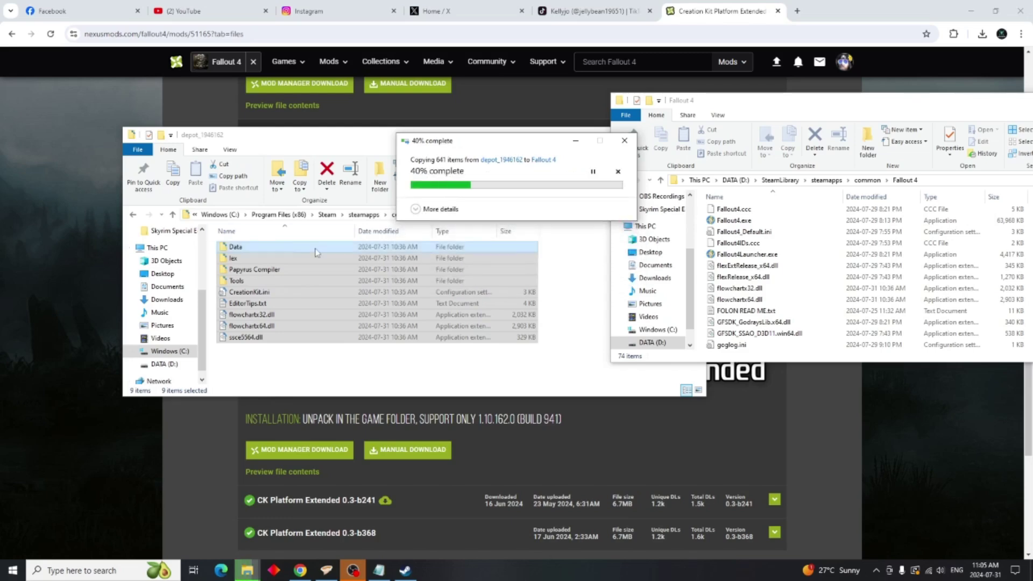
# Step: Copy CreationKit.exe from depot_1946161 into the Fallout 4 folder, overwriting the existing one
pyautogui.click(172, 215)
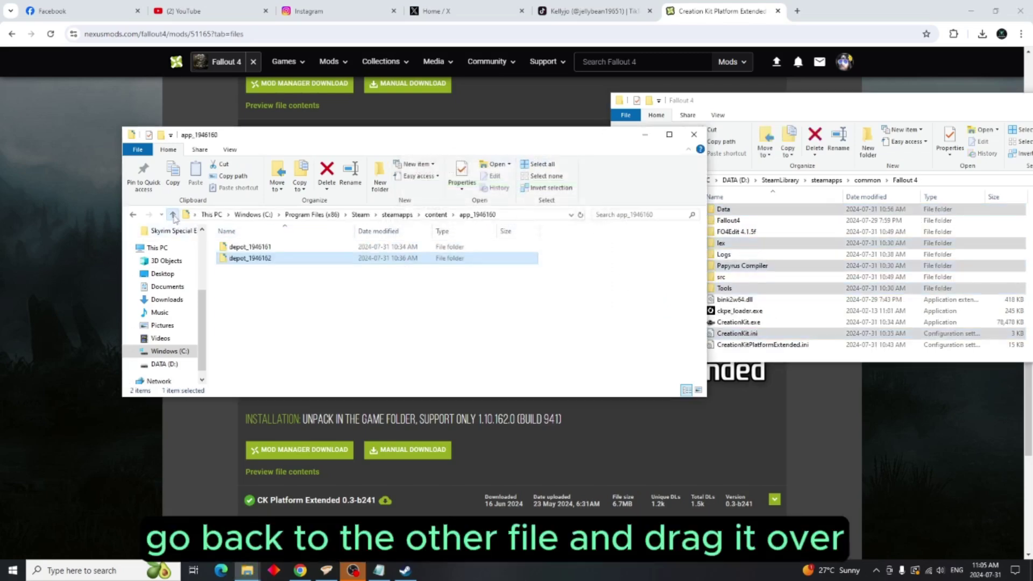
pyautogui.doubleClick(244, 248)
pyautogui.moveTo(246, 250); pyautogui.dragTo(530, 215)
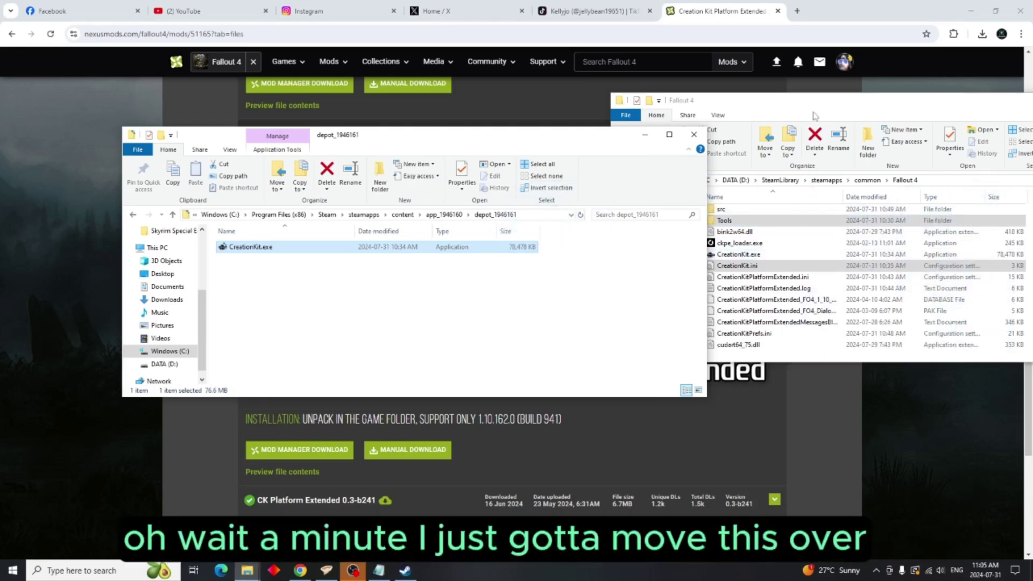
pyautogui.click(855, 113)
pyautogui.moveTo(855, 113); pyautogui.dragTo(697, 20)
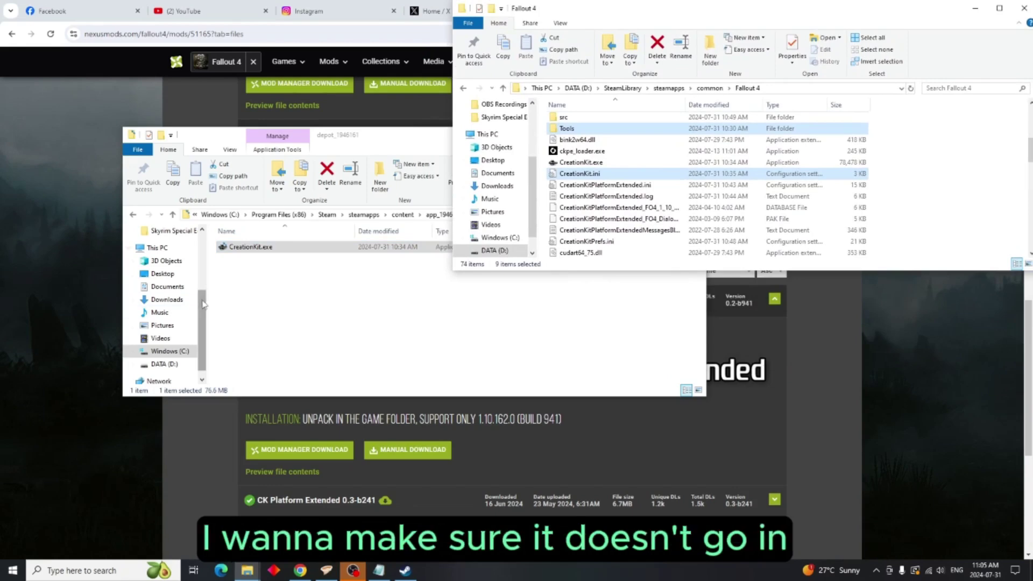
pyautogui.moveTo(258, 250); pyautogui.dragTo(924, 243)
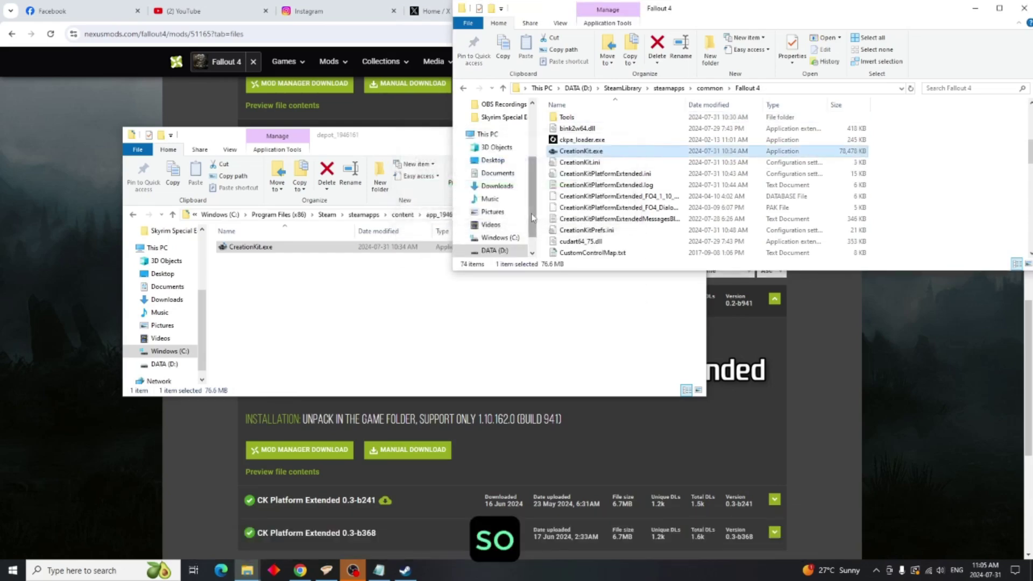
# Step: Close the Fallout 4 and depot_1946161 windows and bring back the Notepad downgrade notes
pyautogui.click(1024, 8)
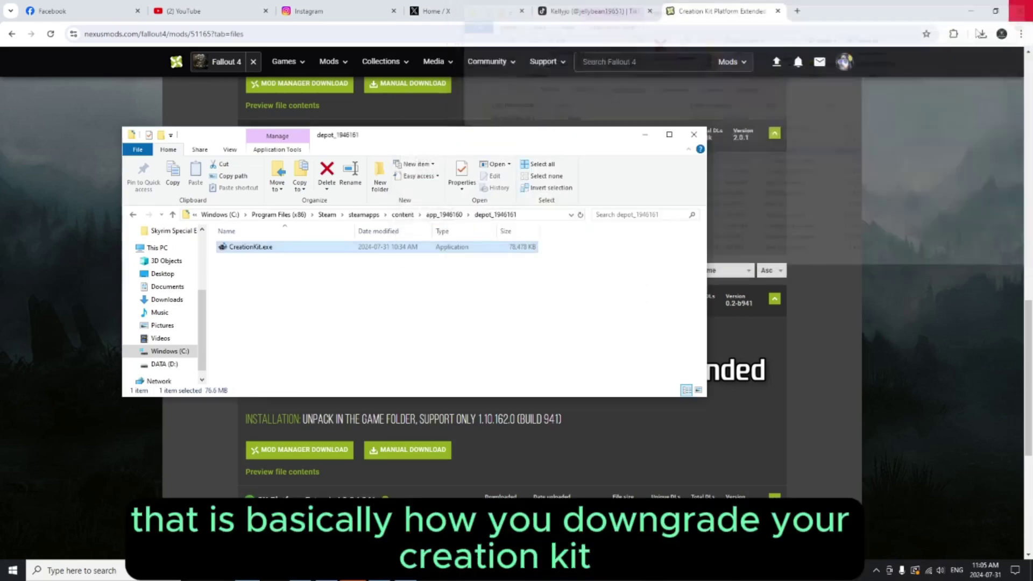
pyautogui.click(693, 134)
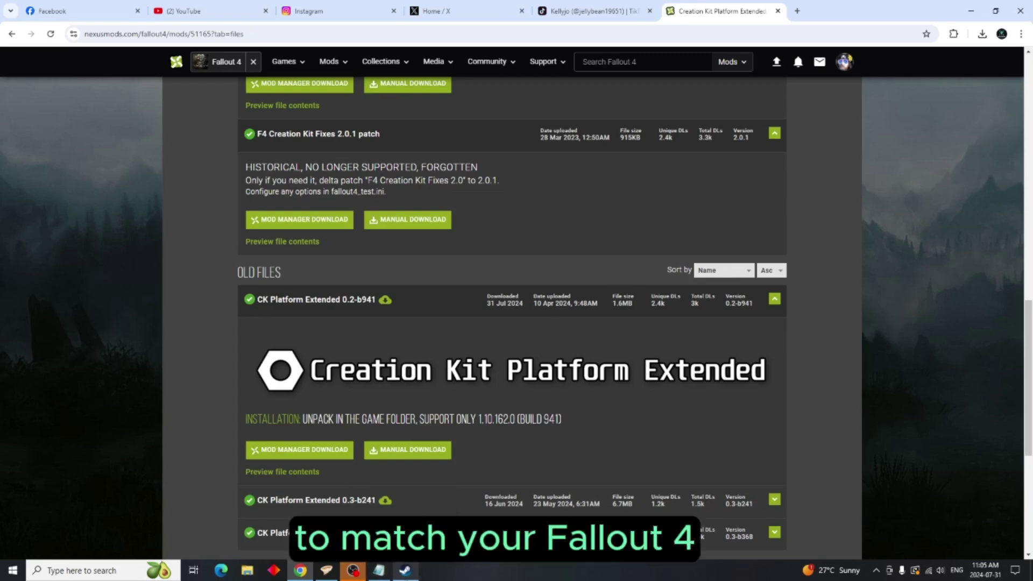
pyautogui.moveTo(405, 570)
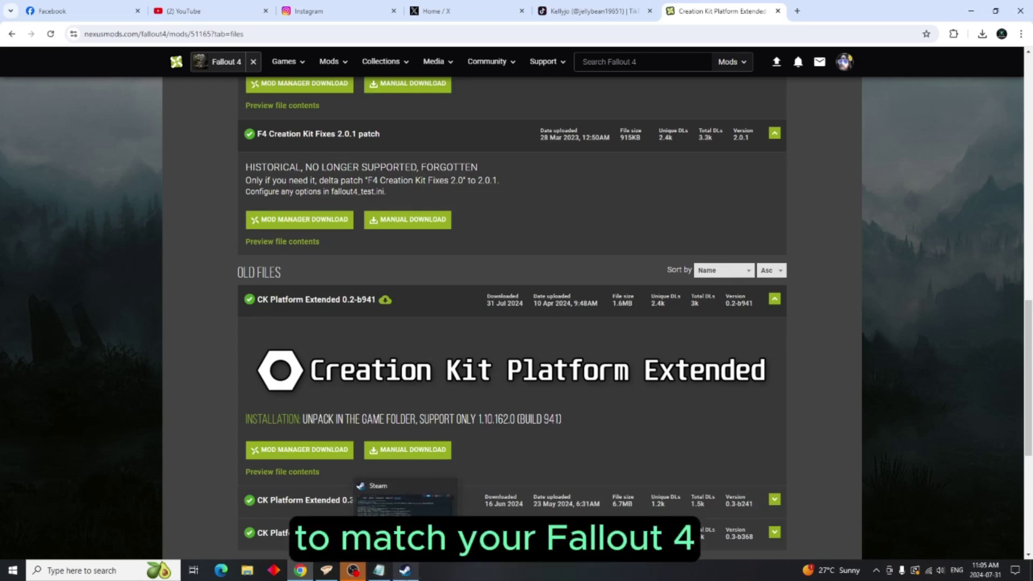
pyautogui.click(380, 571)
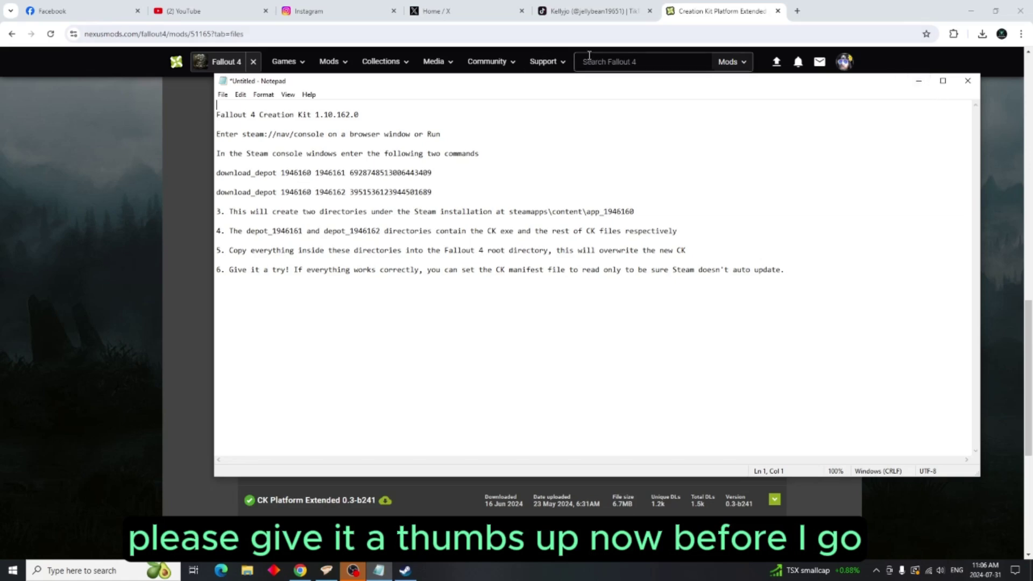
# Step: Download the CK Platform Extended 0.2-b941 old file from Nexus Mods and open its zip in WinRAR
pyautogui.click(750, 17)
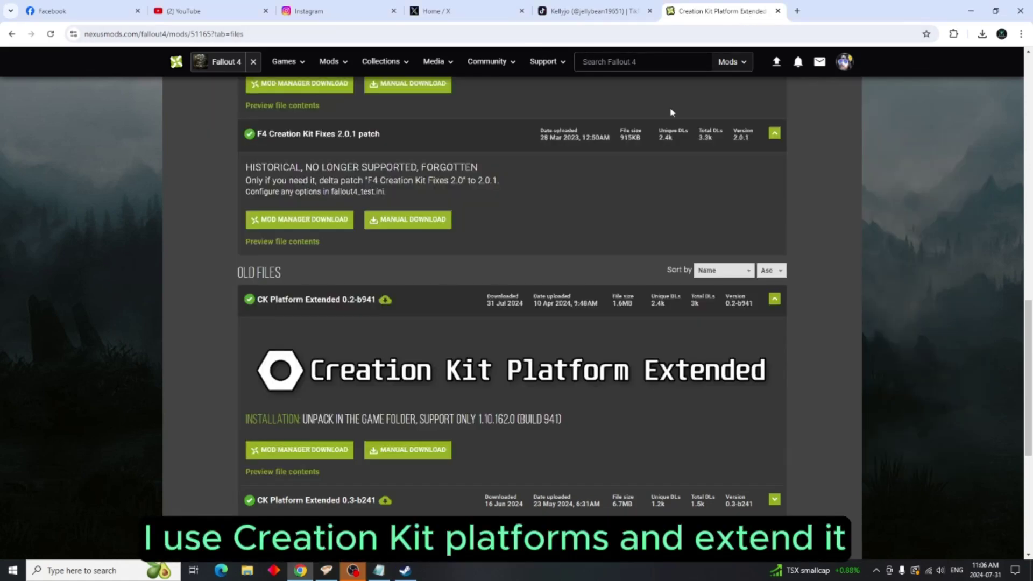
pyautogui.scroll(10, 670, 111)
pyautogui.scroll(2, 626, 230)
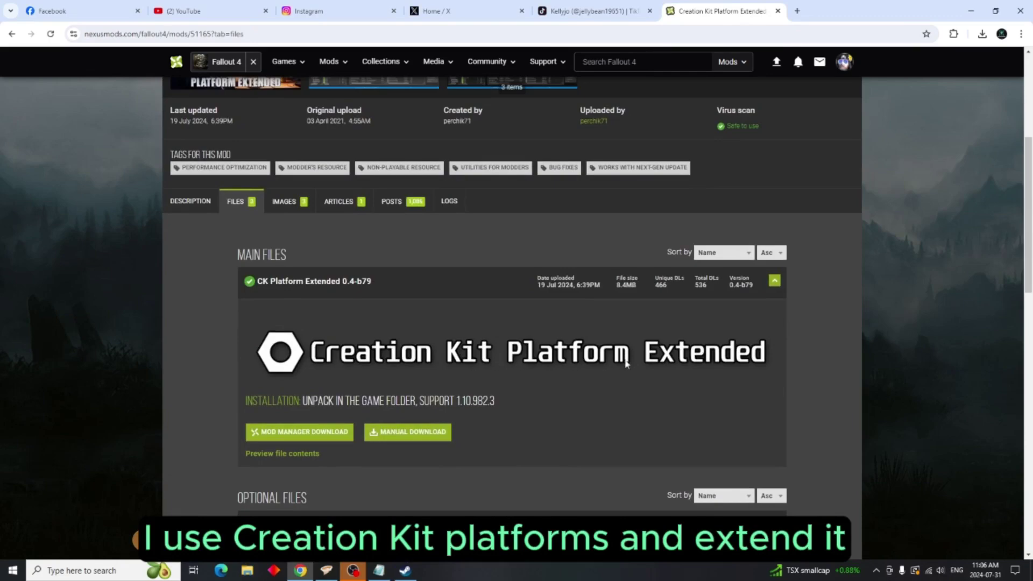
pyautogui.scroll(-8, 425, 355)
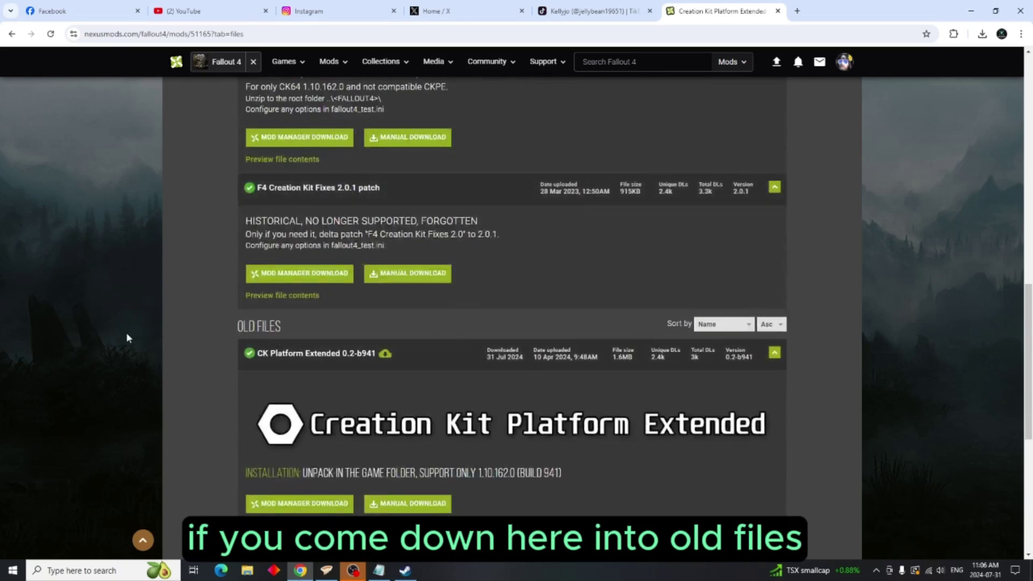
pyautogui.scroll(-3, 171, 336)
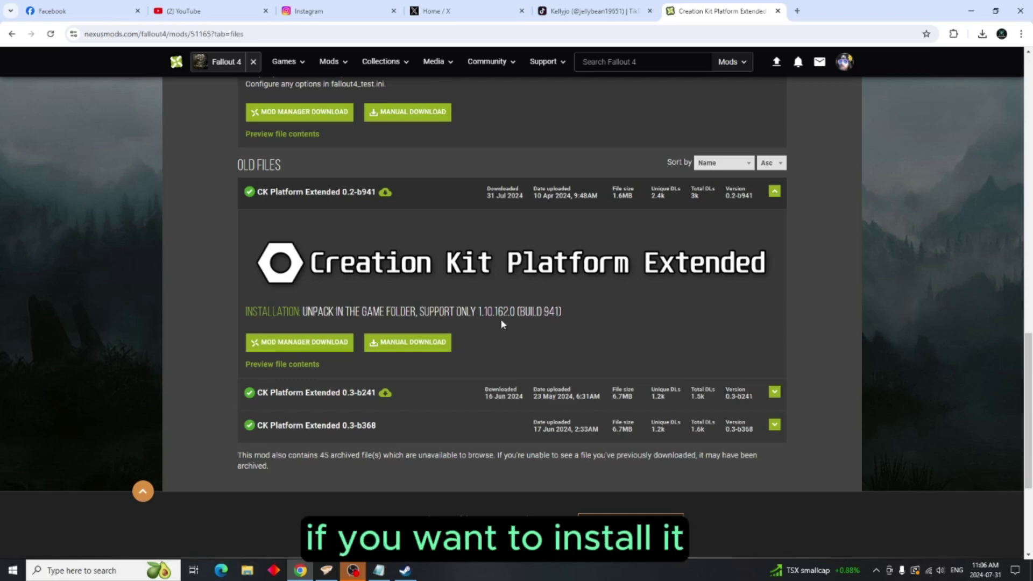
pyautogui.scroll(1, 501, 322)
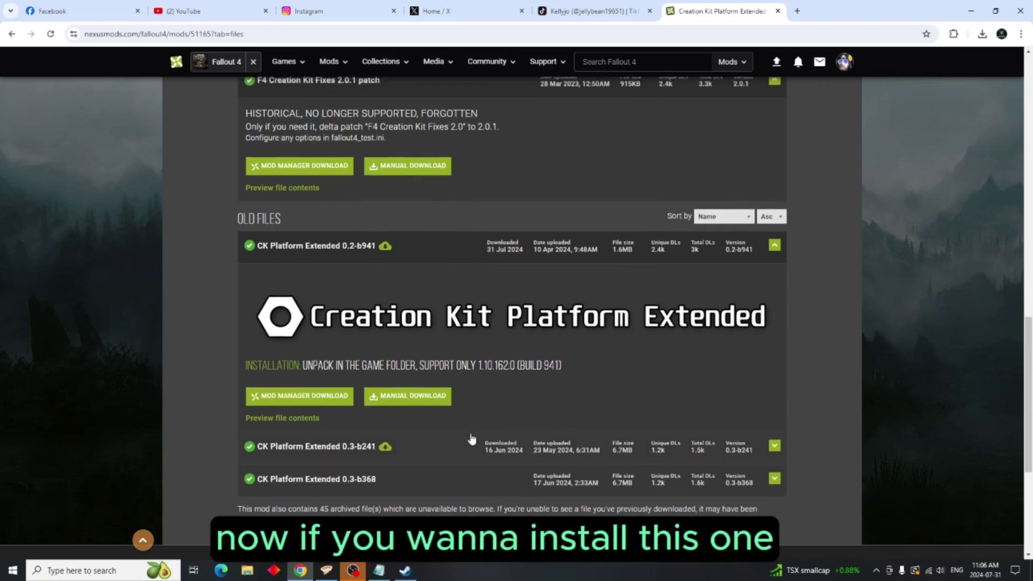
pyautogui.click(440, 398)
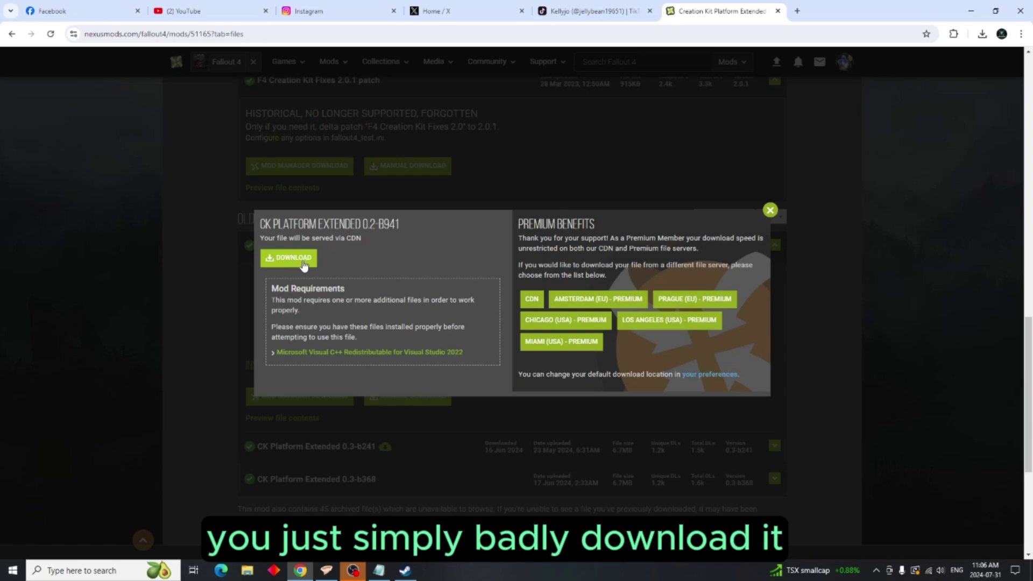
pyautogui.click(304, 260)
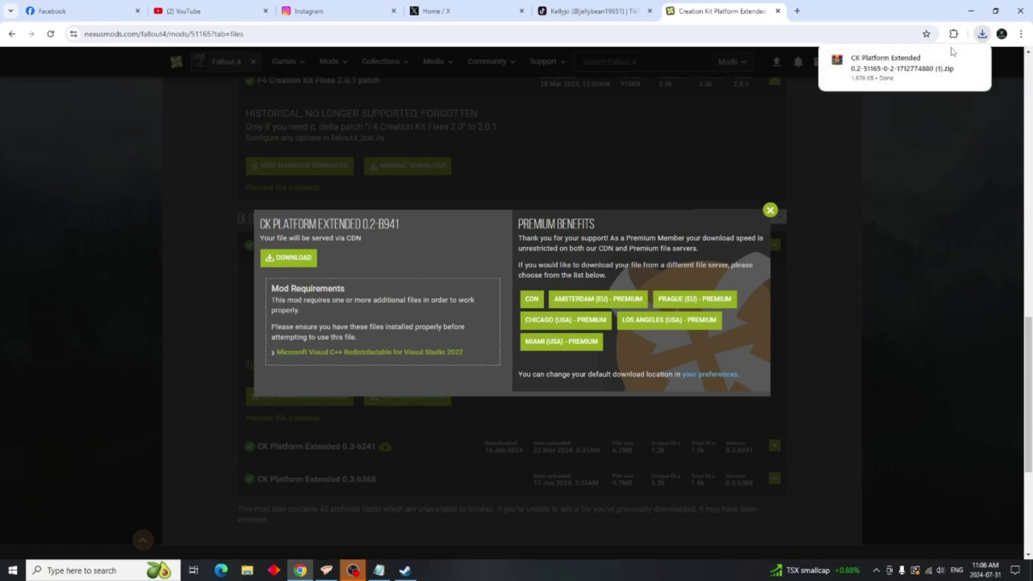
pyautogui.click(904, 69)
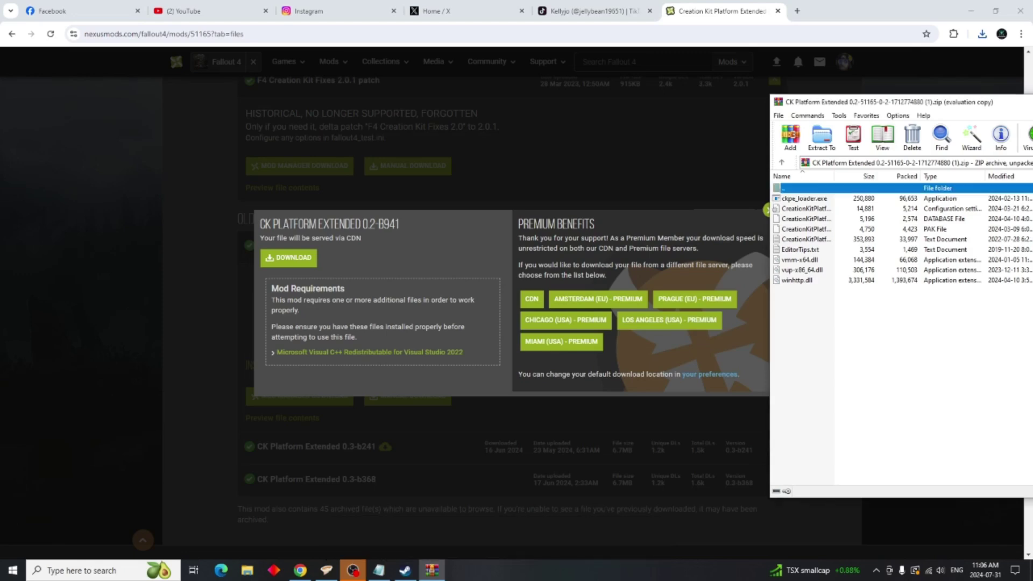
# Step: Centre WinRAR and open the Fallout 4 folder beside it, showing ckpe_loader.exe and CreationKitPlatformExtended.ini
pyautogui.moveTo(887, 101); pyautogui.dragTo(318, 46)
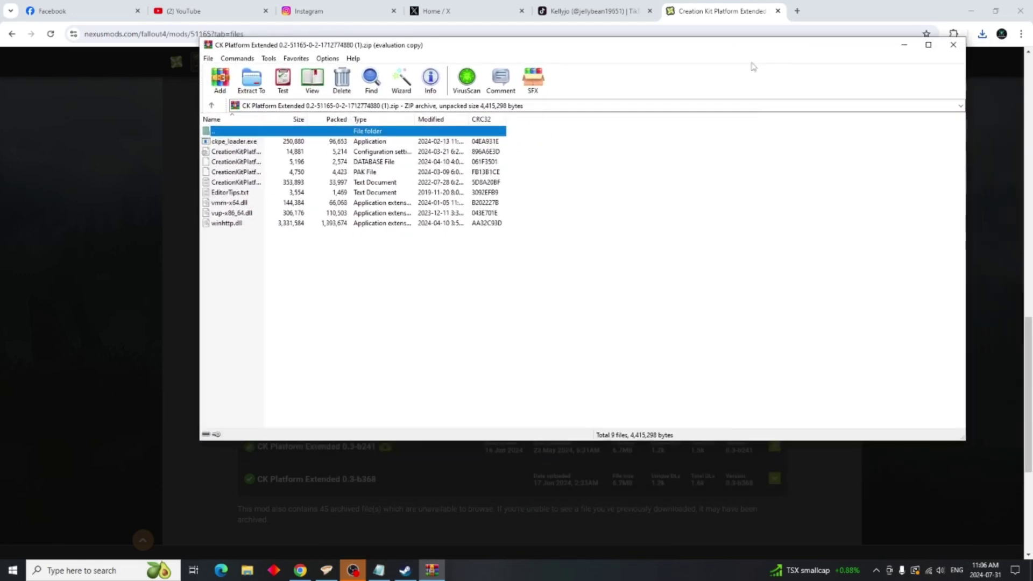
pyautogui.click(251, 571)
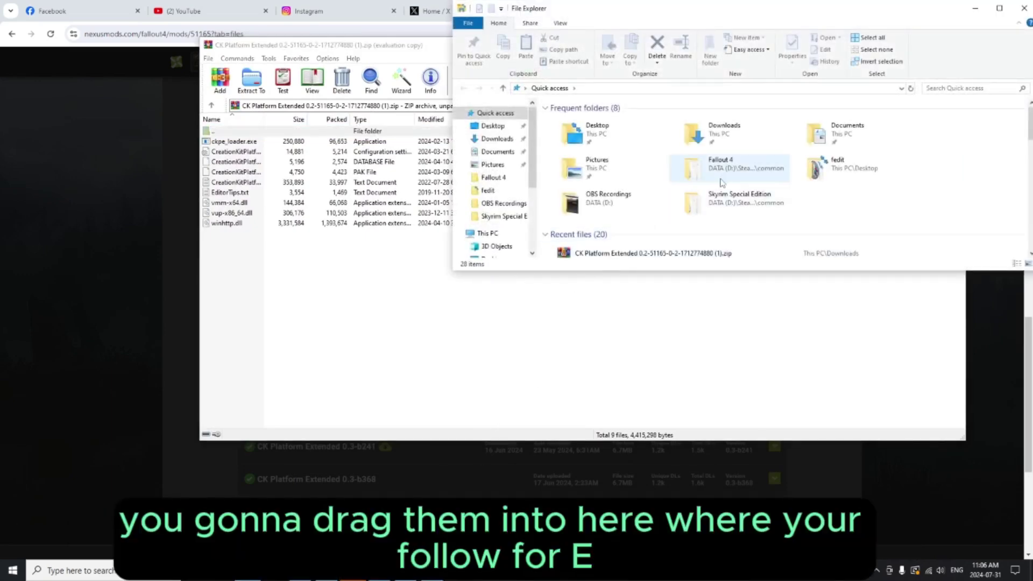
pyautogui.doubleClick(691, 180)
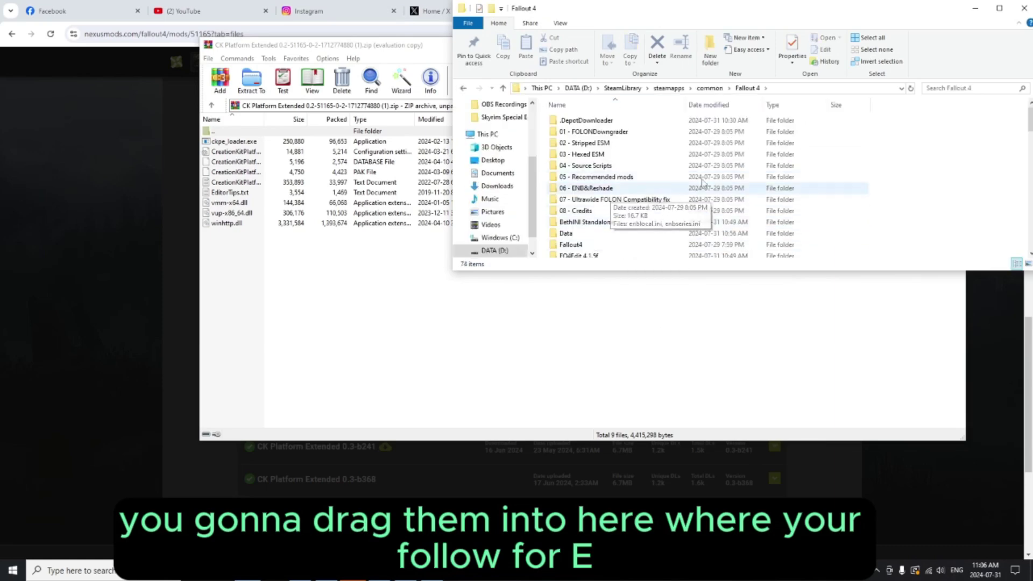
pyautogui.scroll(-6, 628, 218)
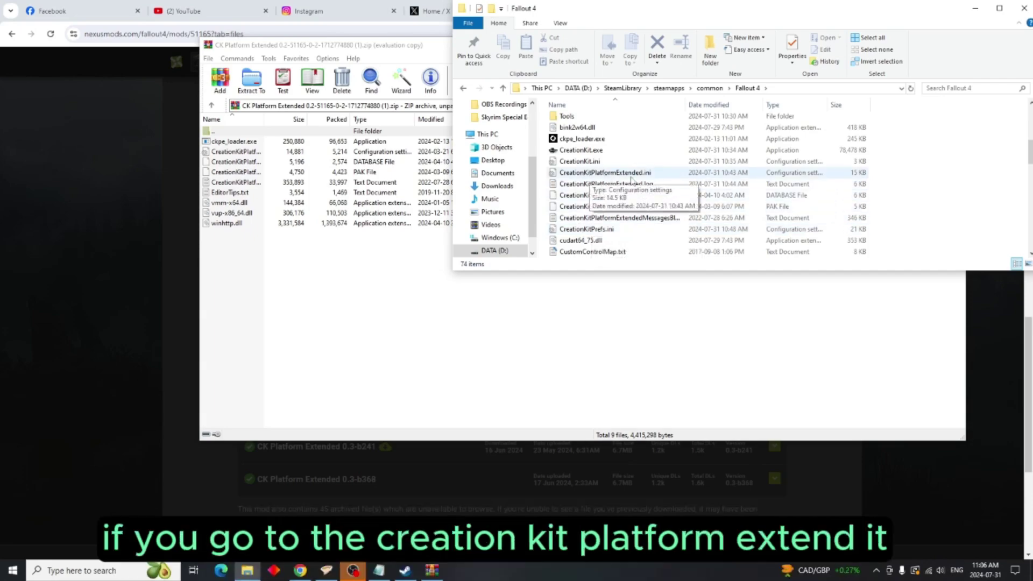
# Step: Open CreationKitPlatformExtended.ini in Notepad to confirm bUIDarkTheme=true is set
pyautogui.doubleClick(631, 174)
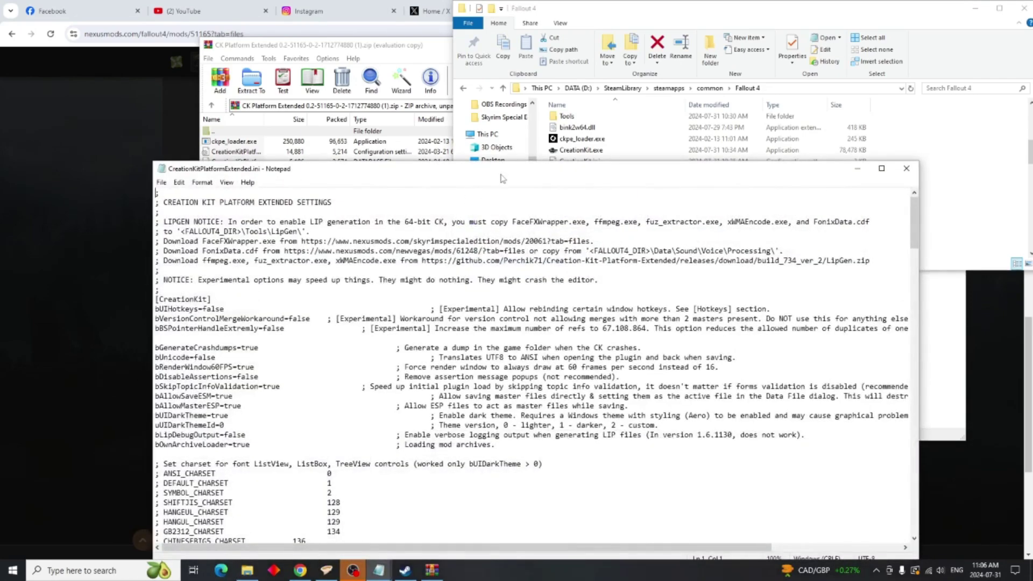
pyautogui.moveTo(501, 178); pyautogui.dragTo(615, 32)
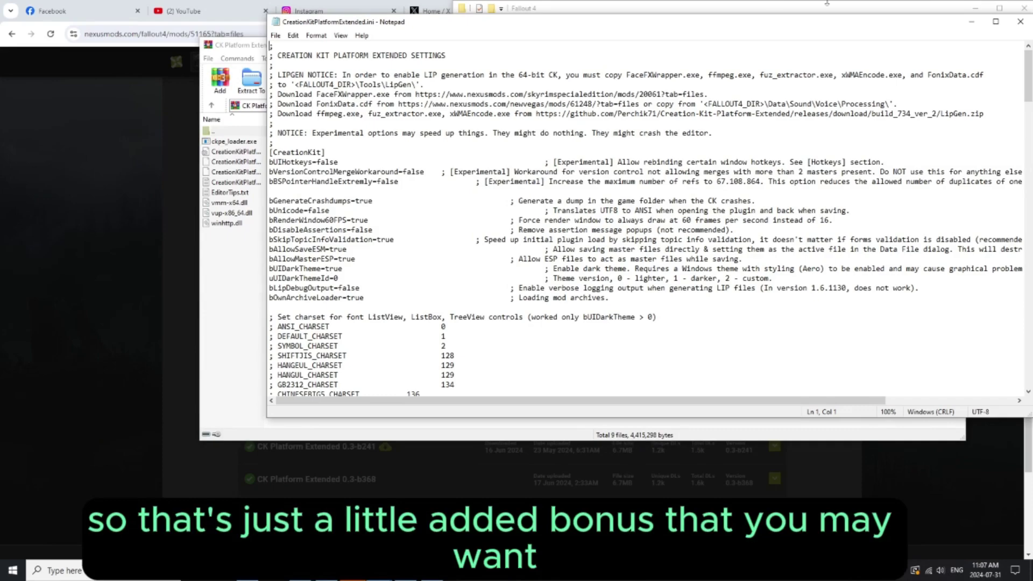
# Step: Close the Notepad window showing CreationKitPlatformExtended.ini
pyautogui.click(1019, 24)
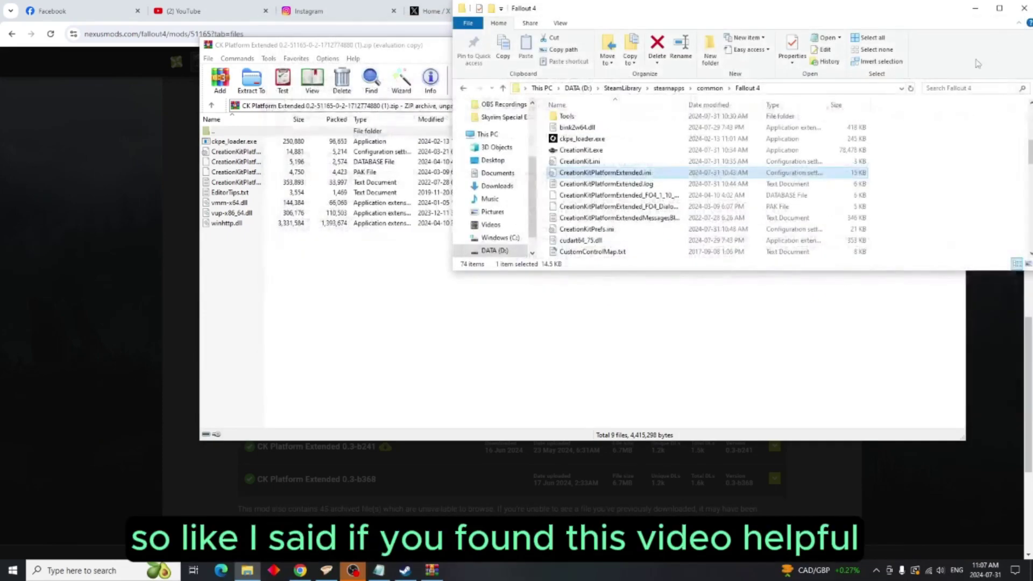